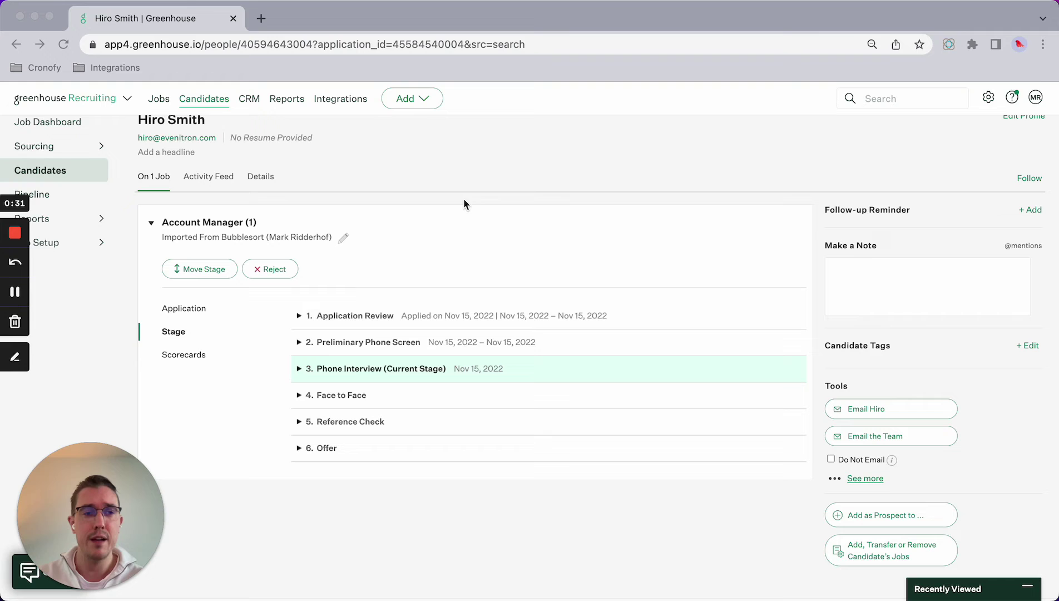
Step: Start an email to the candidate from the Interview template and delete its <INSERT BOOKING LINK> placeholder
scroll(661, 228, "up", 1)
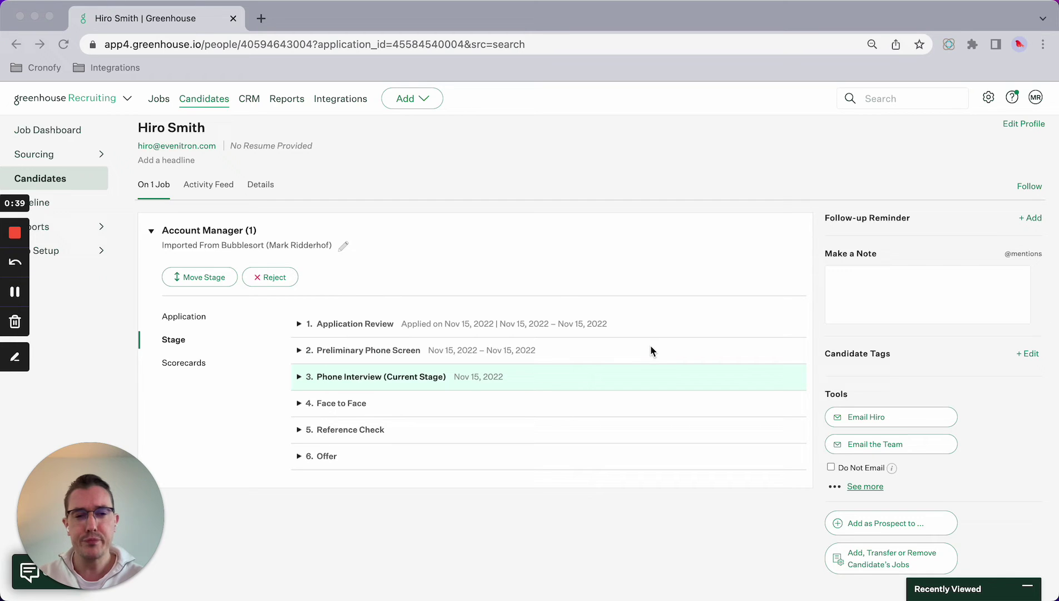
left_click(866, 424)
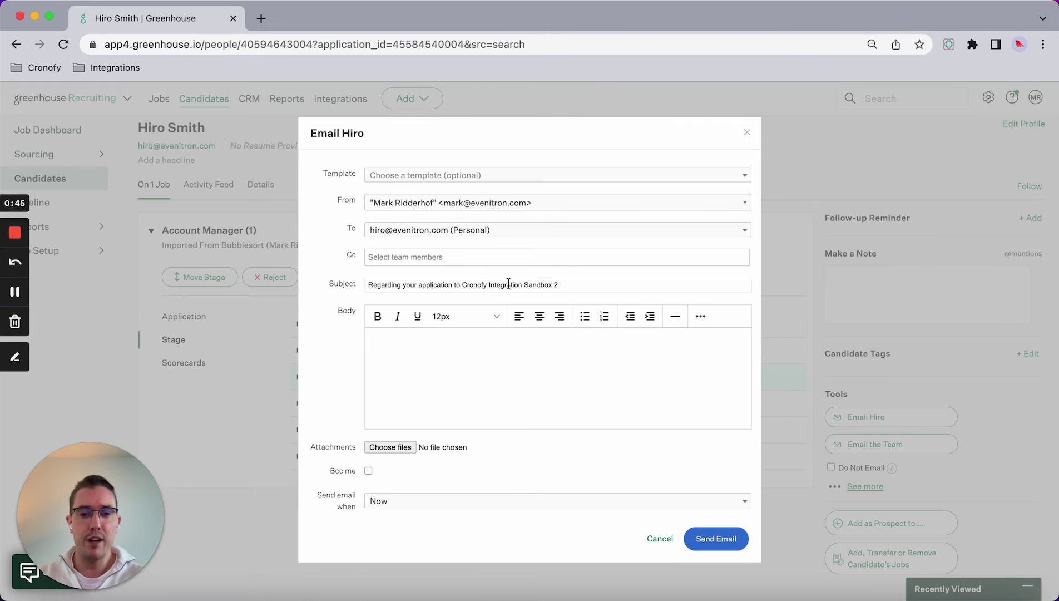
left_click(475, 181)
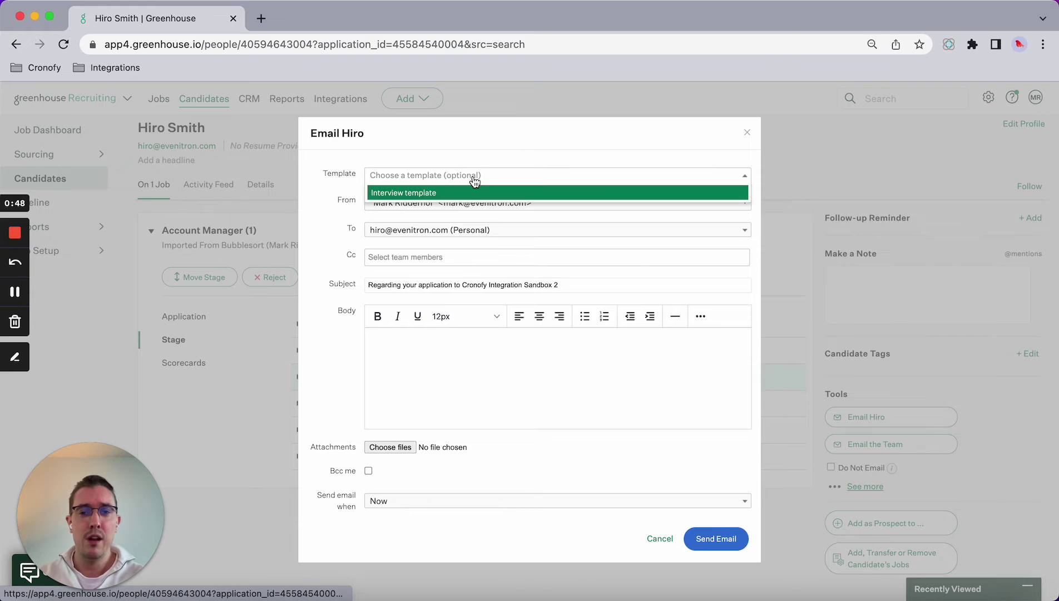
left_click(416, 194)
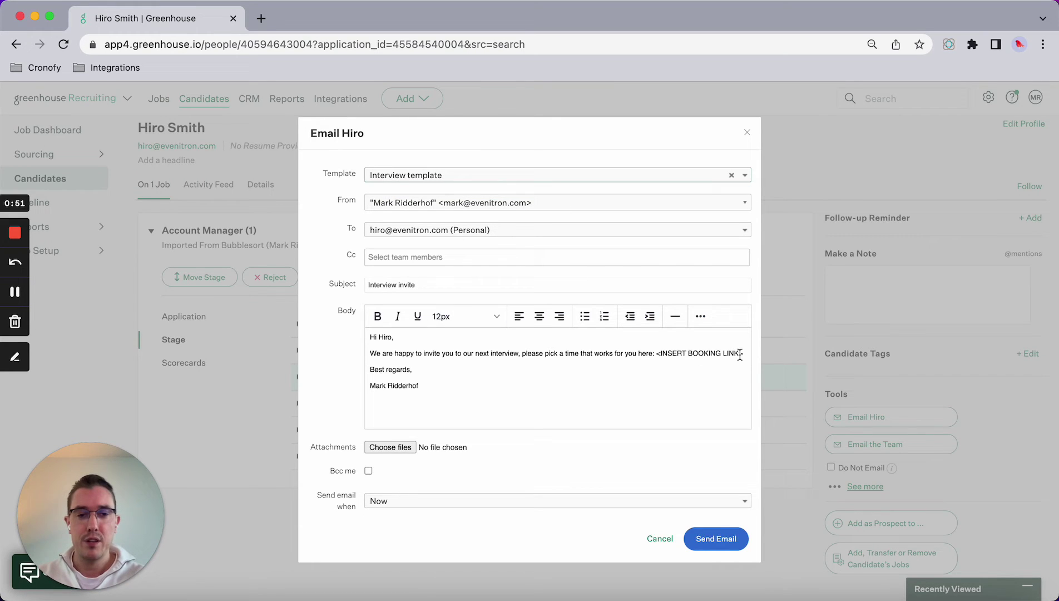
left_click_drag(744, 353, 655, 353)
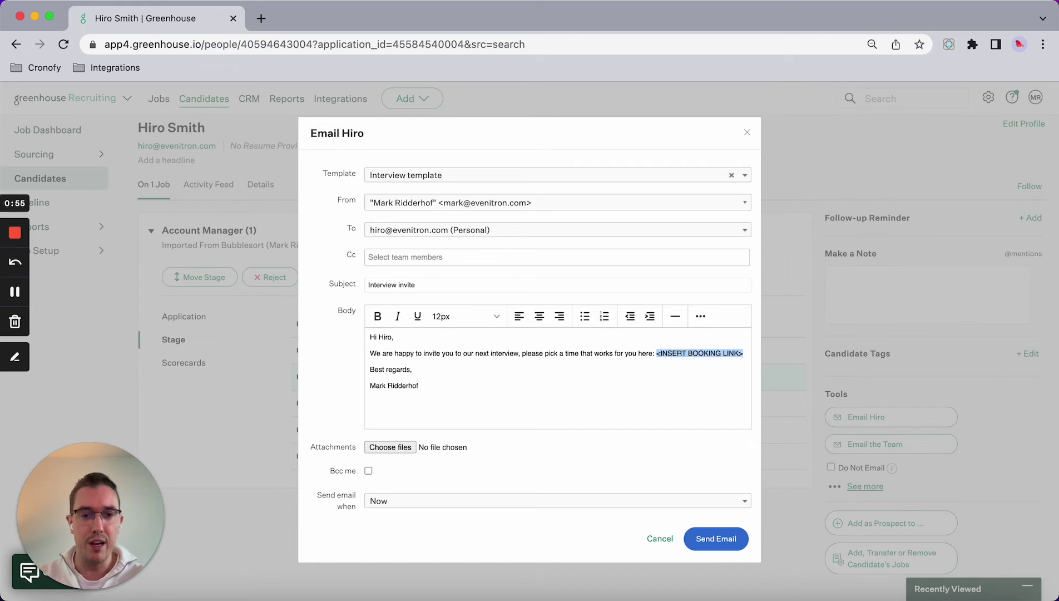
key("BackSpace")
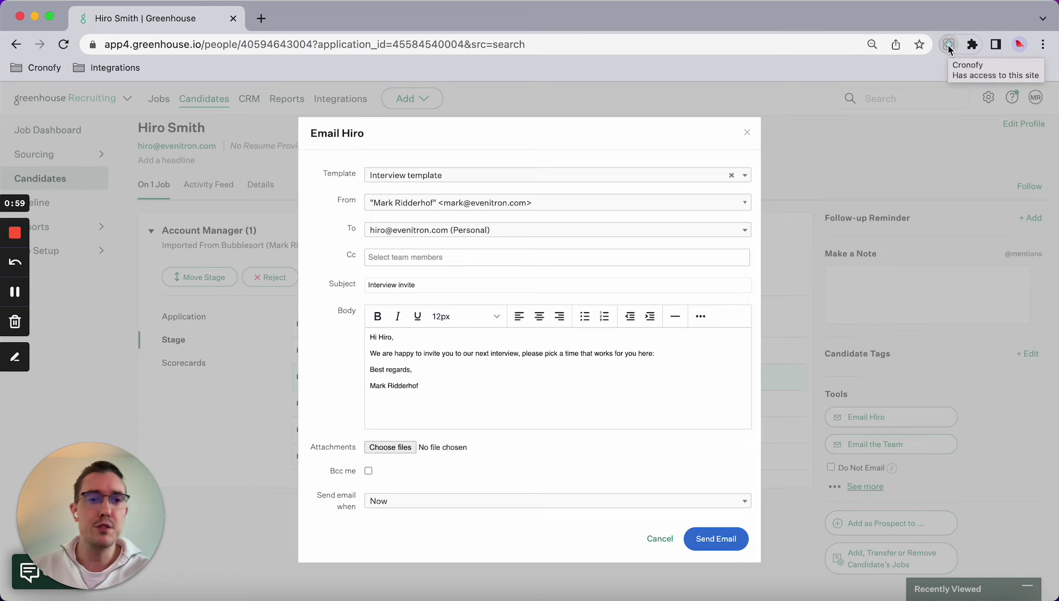
Step: Bring up the Cronofy scheduling panel with the candidate prefilled as invitee and review its fields
left_click(948, 45)
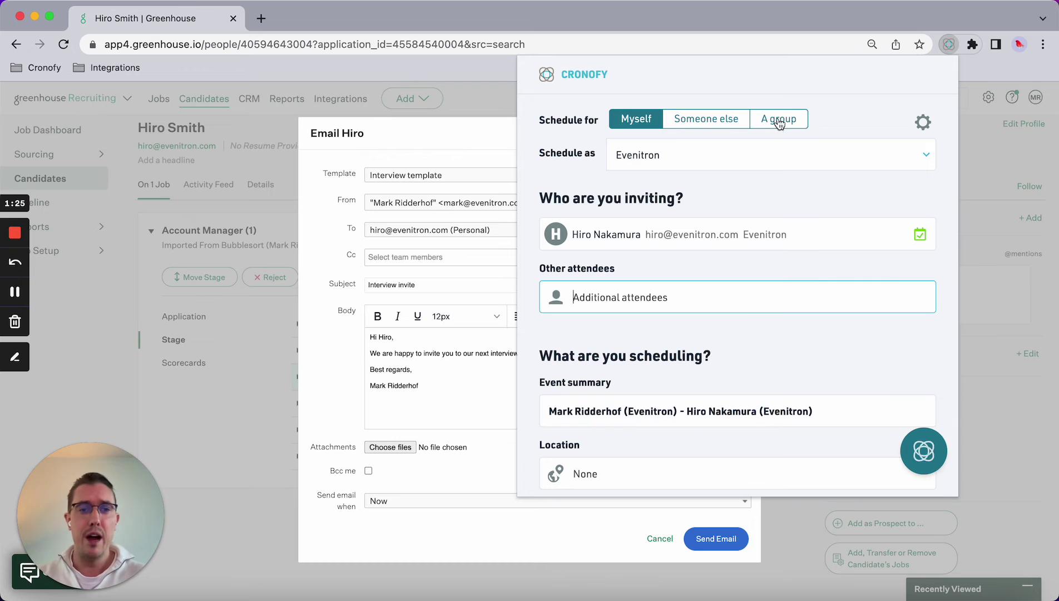
scroll(711, 168, "down", 1)
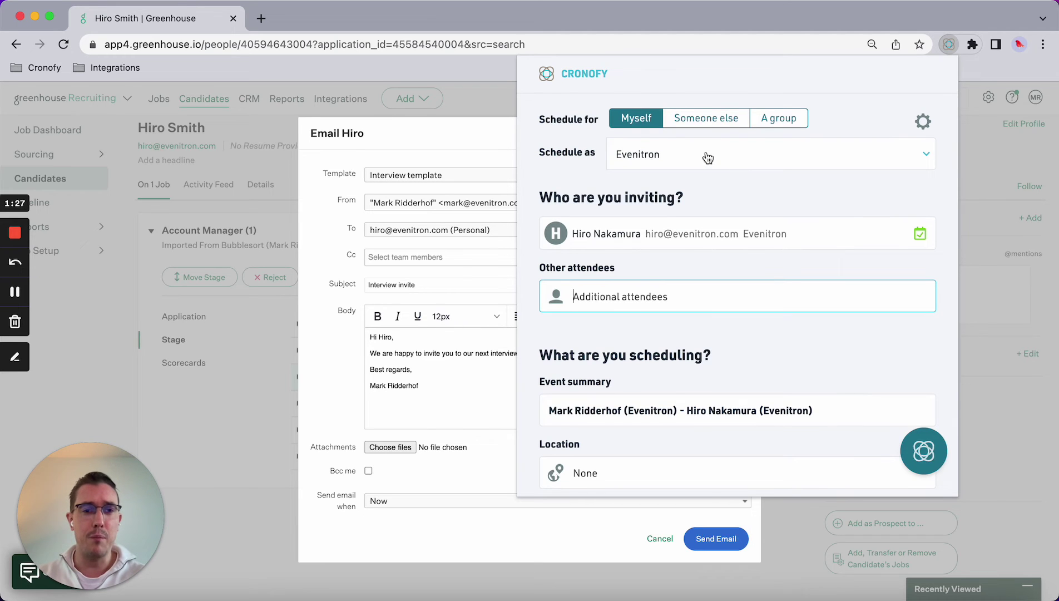
scroll(703, 150, "down", 2)
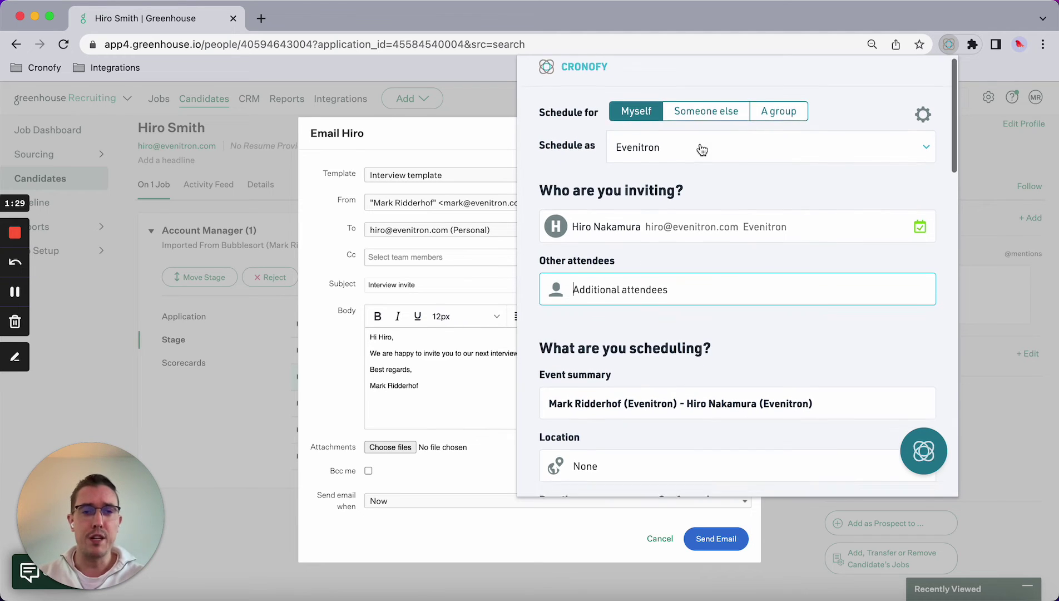
scroll(690, 138, "up", 1)
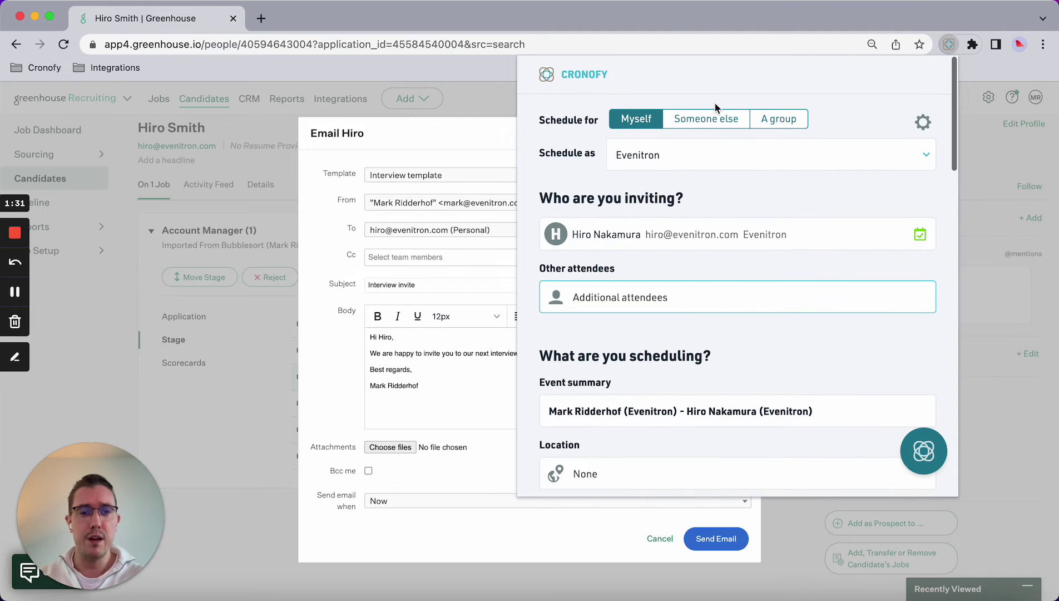
Step: Schedule as someone else, picking the colleague as event owner, then scroll down to Duration and Conferencing
left_click(684, 124)
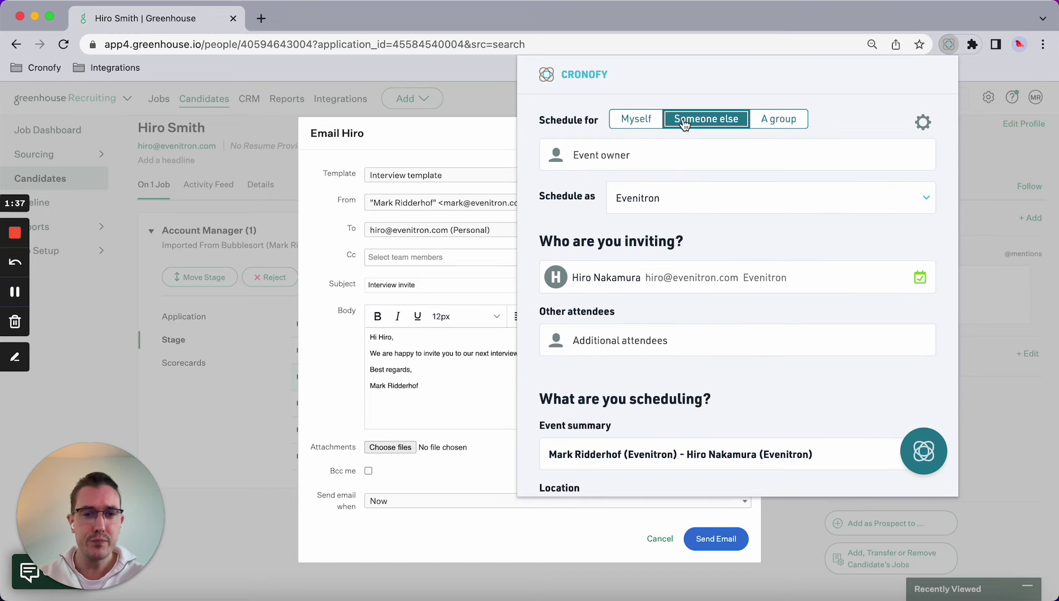
left_click(598, 152)
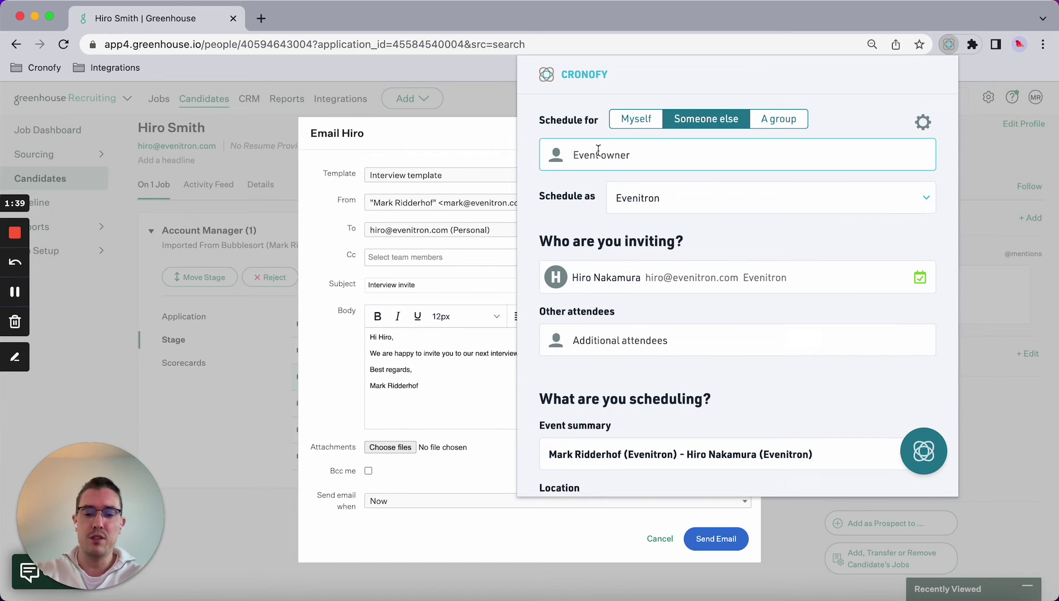
type("elisabeth")
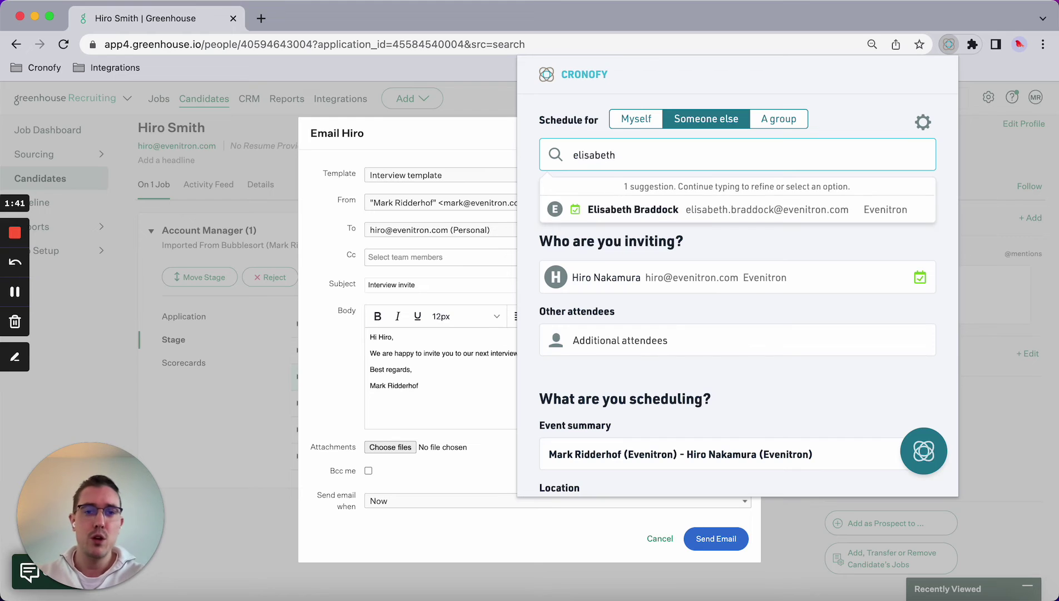
left_click(619, 209)
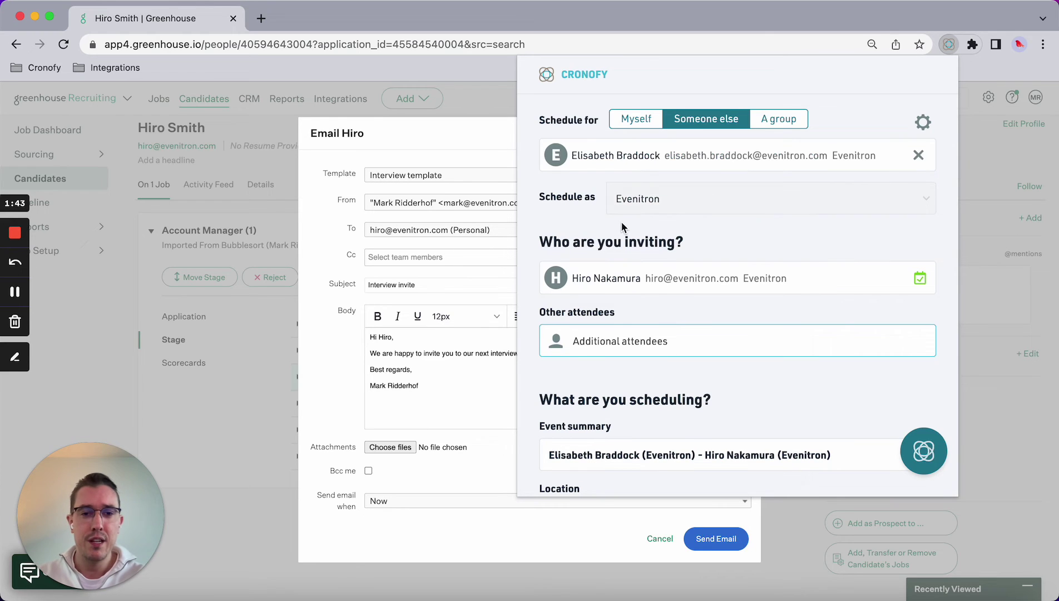
scroll(667, 314, "down", 2)
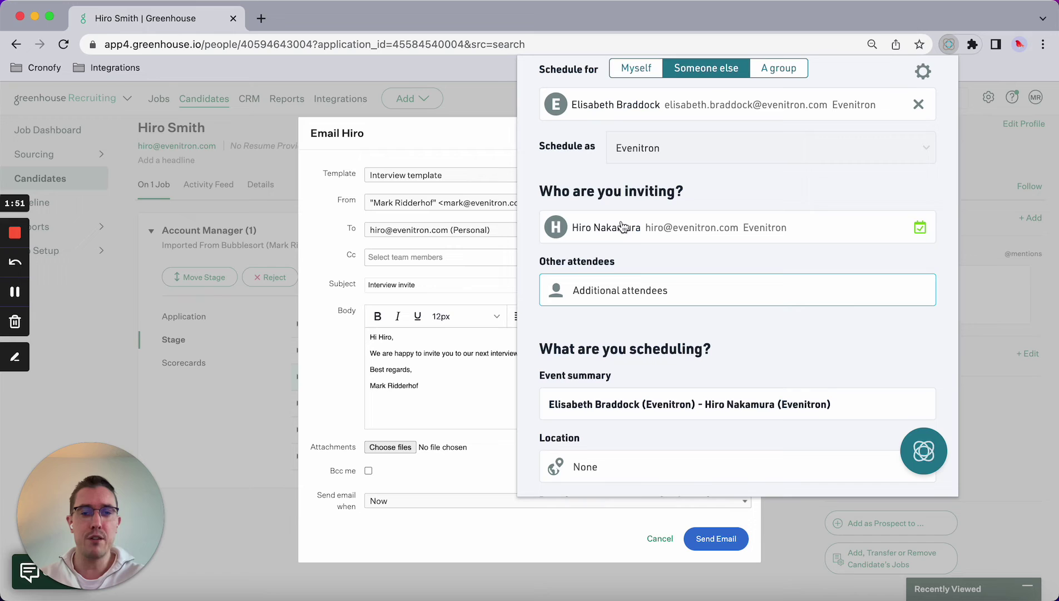
scroll(622, 234, "down", 2)
scroll(624, 240, "down", 3)
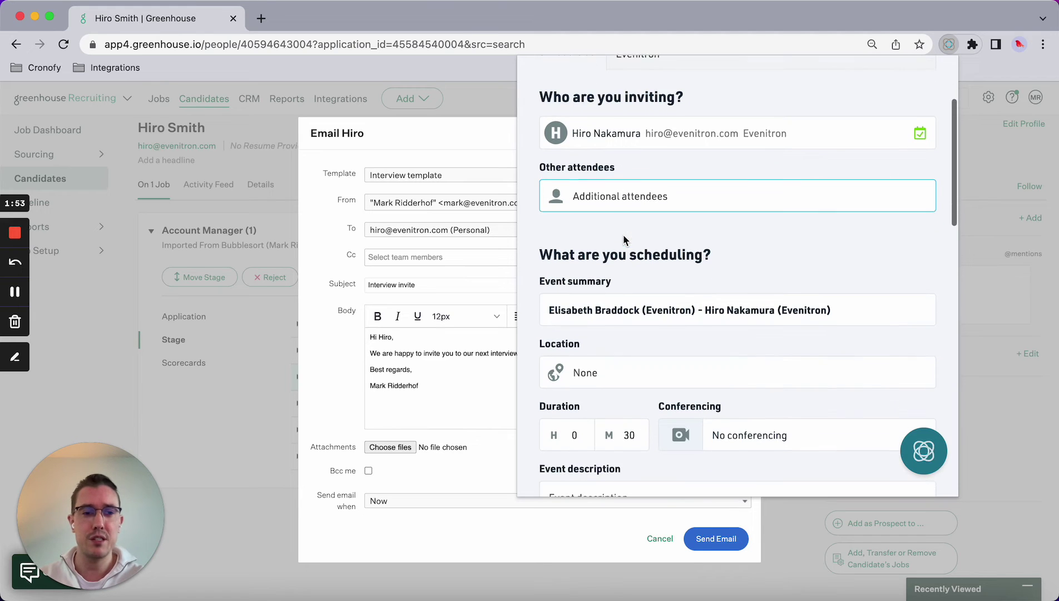
scroll(693, 234, "down", 5)
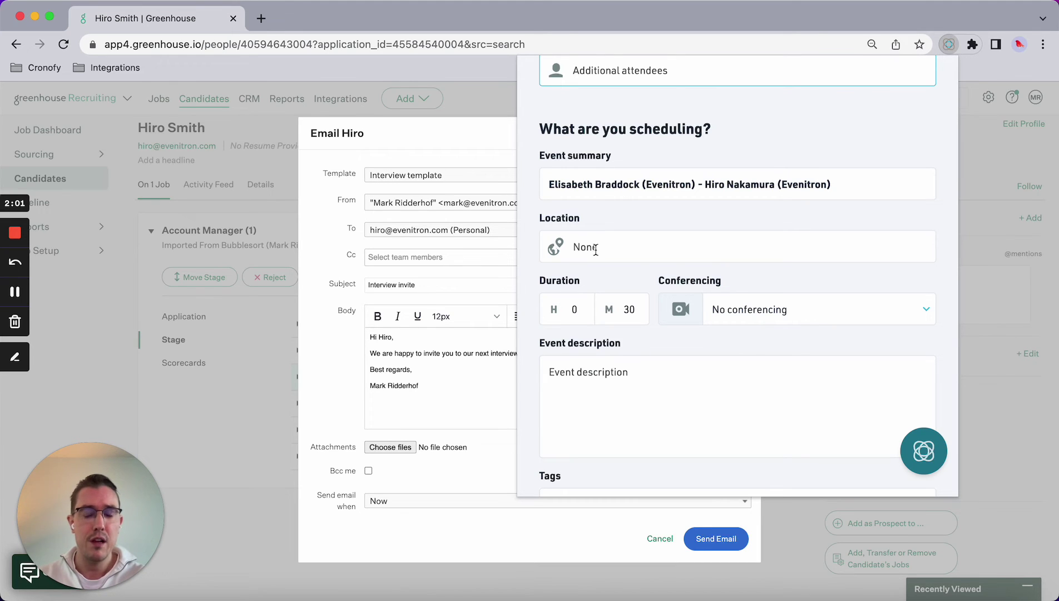
Step: Set the interview's conferencing to Google Meet
scroll(739, 313, "up", 2)
left_click(753, 369)
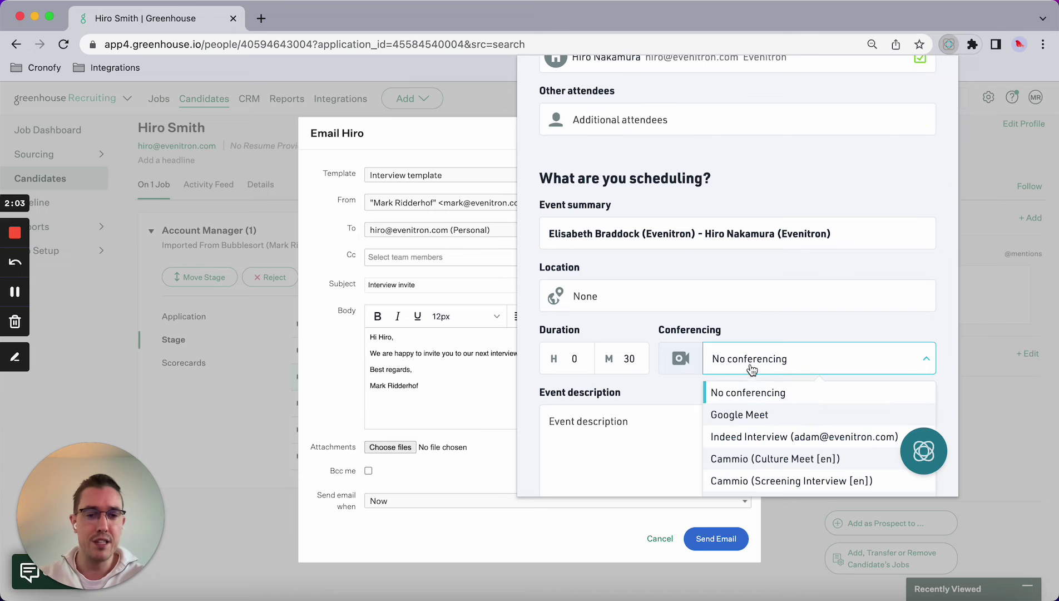
left_click(740, 414)
Step: Keep the period to share at Next 7 days
scroll(610, 340, "down", 3)
scroll(610, 327, "down", 2)
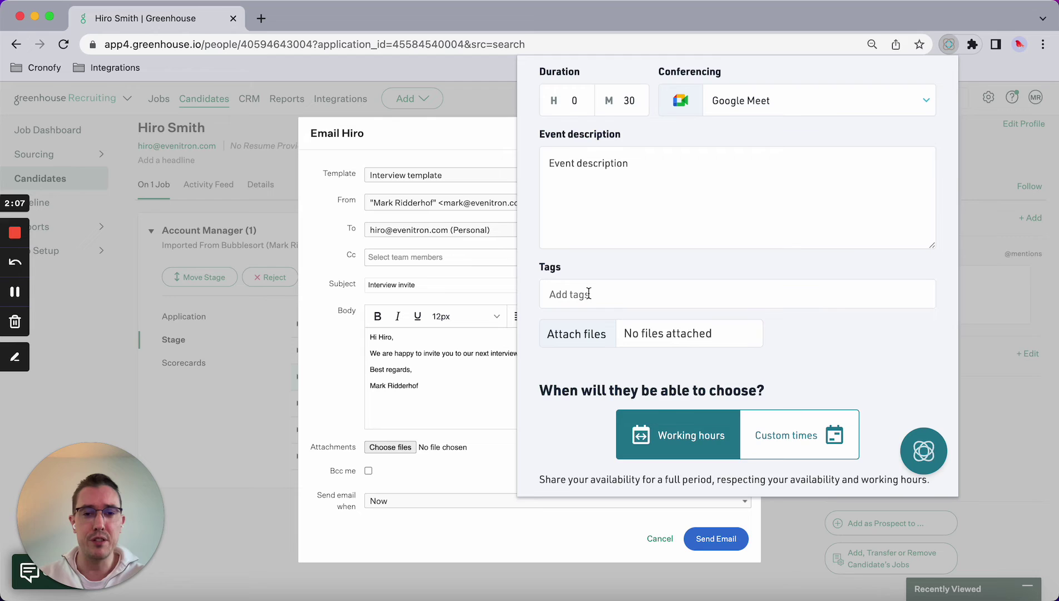
scroll(587, 293, "down", 4)
scroll(583, 295, "down", 2)
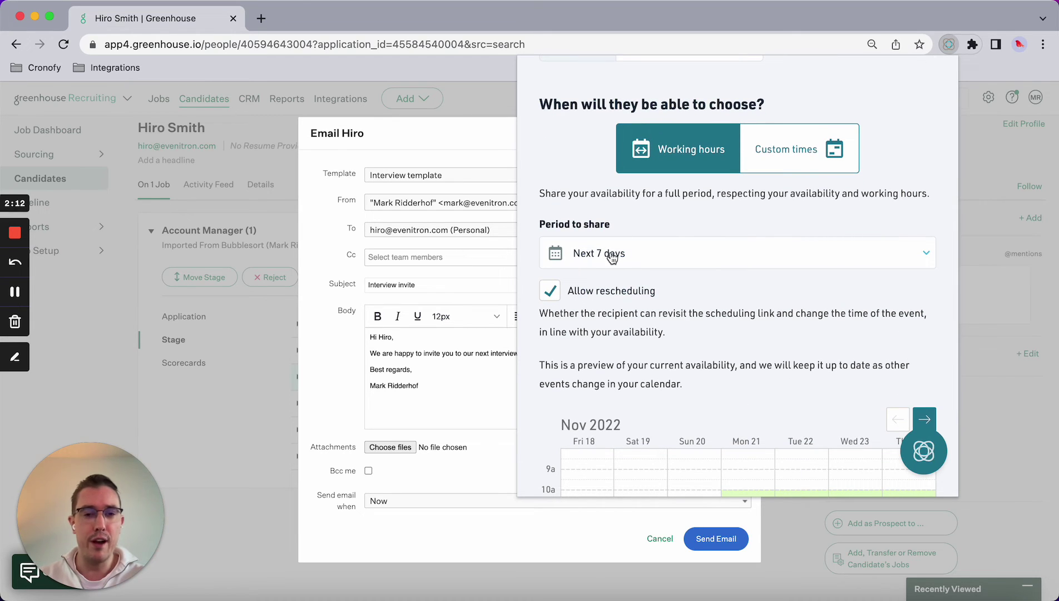
scroll(610, 255, "down", 1)
left_click(609, 225)
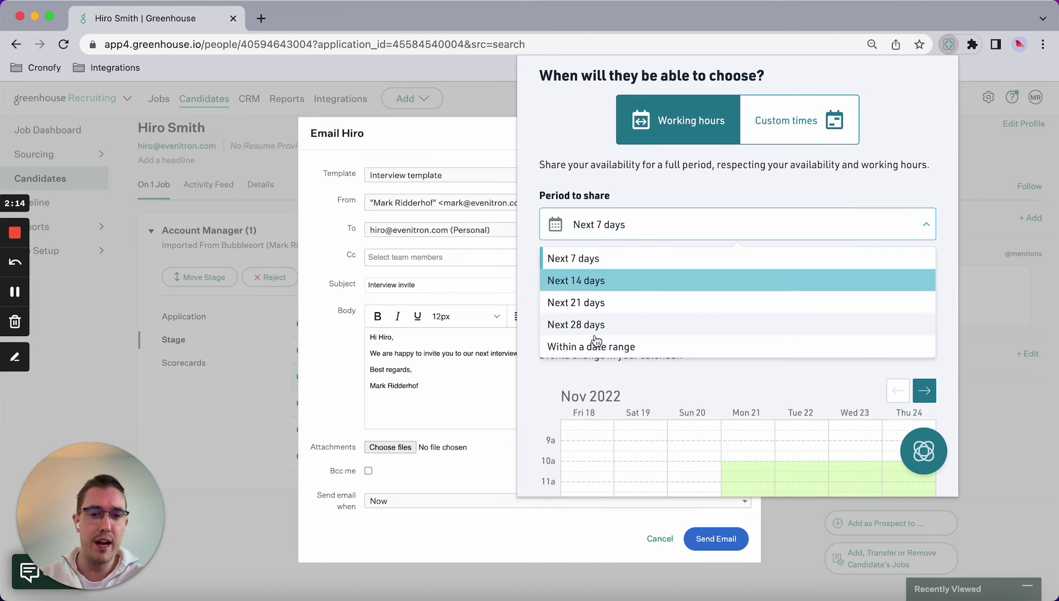
left_click(579, 169)
scroll(609, 242, "down", 4)
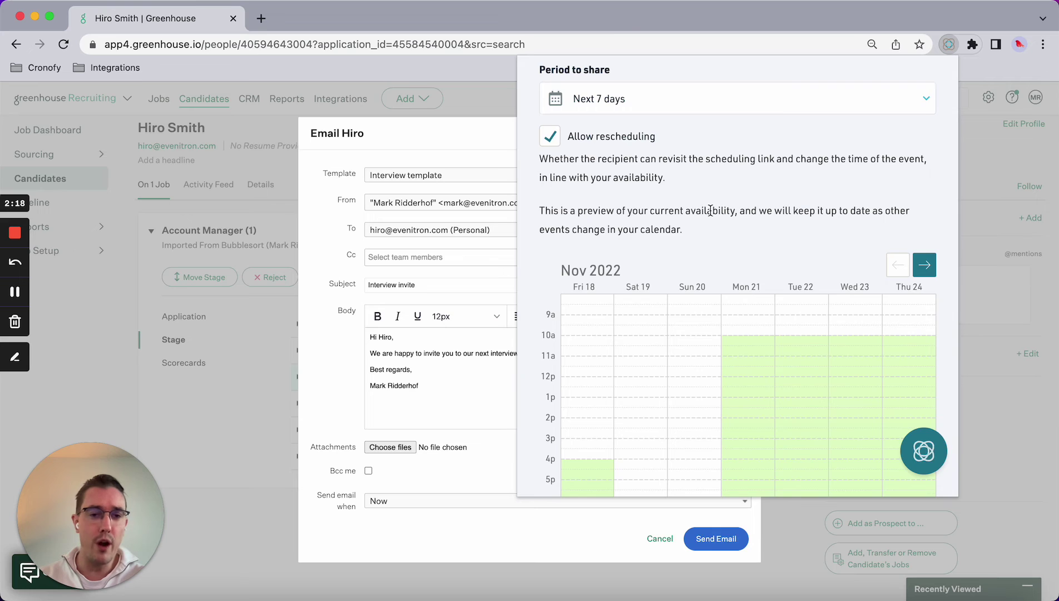
scroll(709, 210, "up", 5)
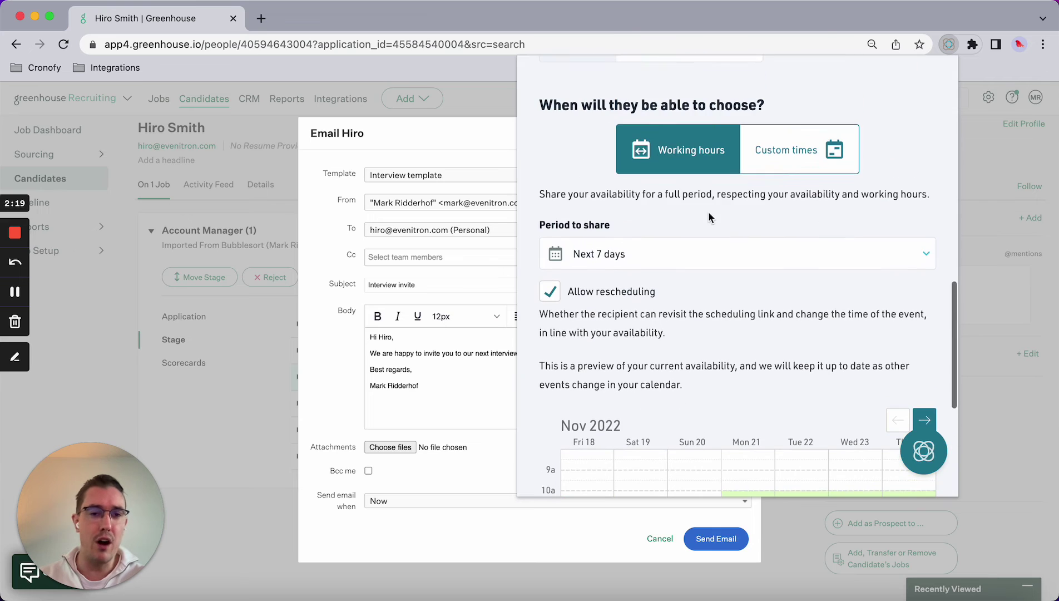
Step: Switch to custom times and mark Tue 22 and Wed 23 November from 1 pm as bookable
left_click(766, 155)
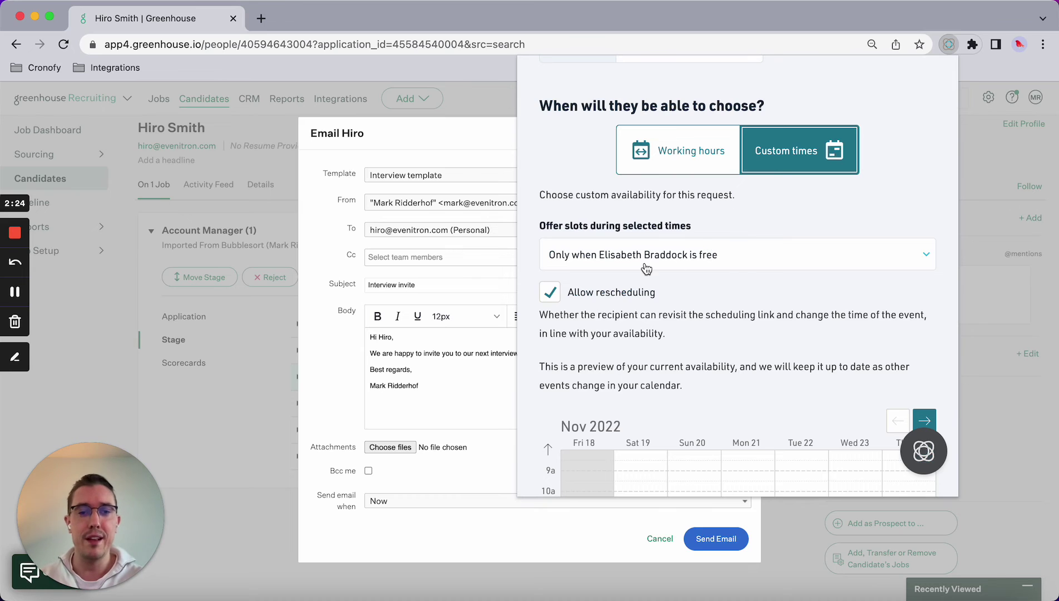
scroll(645, 262, "down", 2)
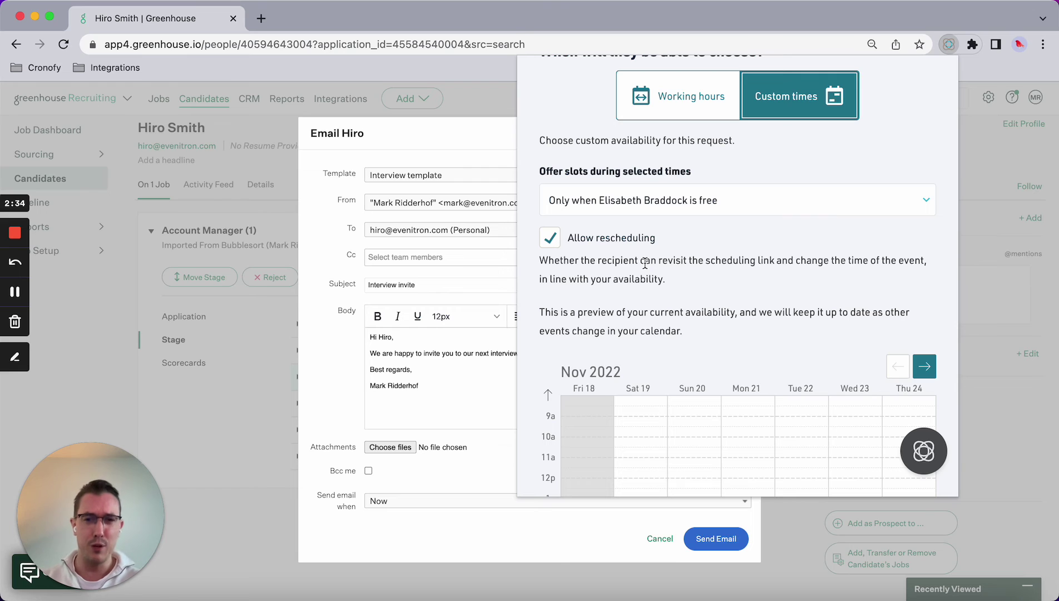
scroll(644, 263, "down", 5)
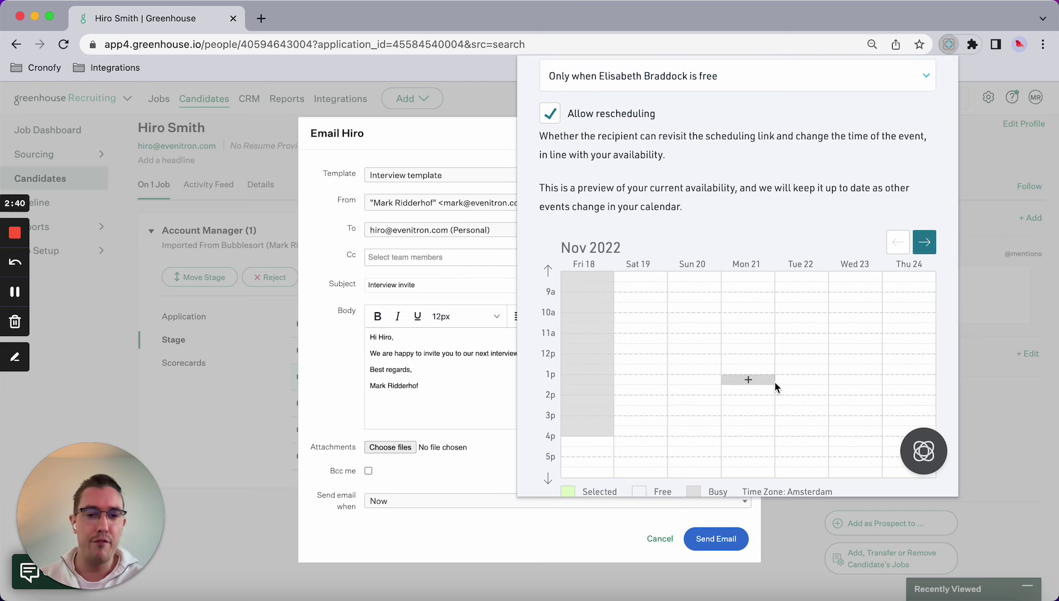
scroll(788, 381, "down", 1)
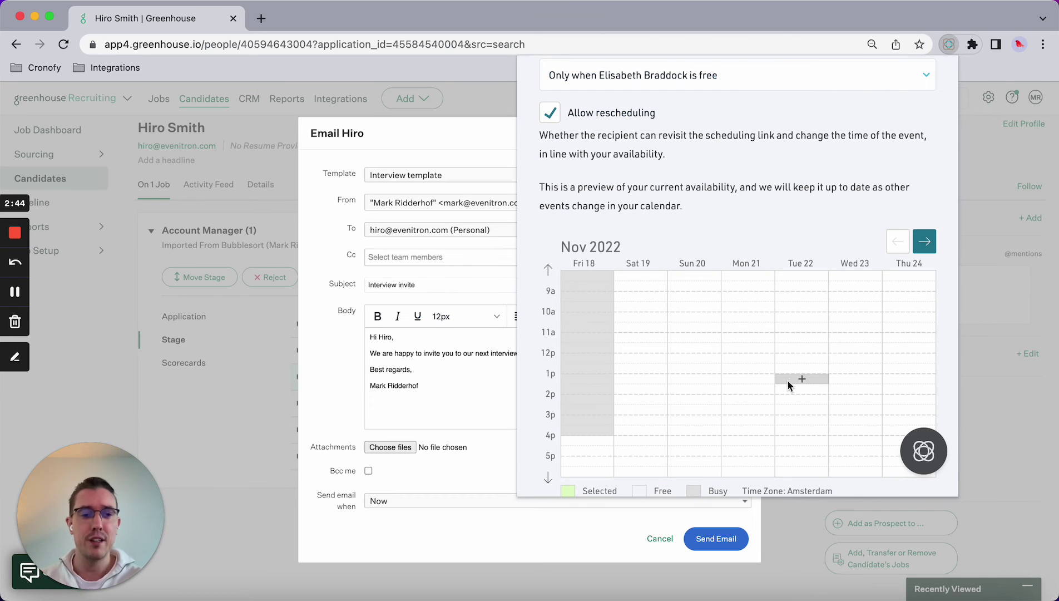
left_click_drag(786, 380, 852, 448)
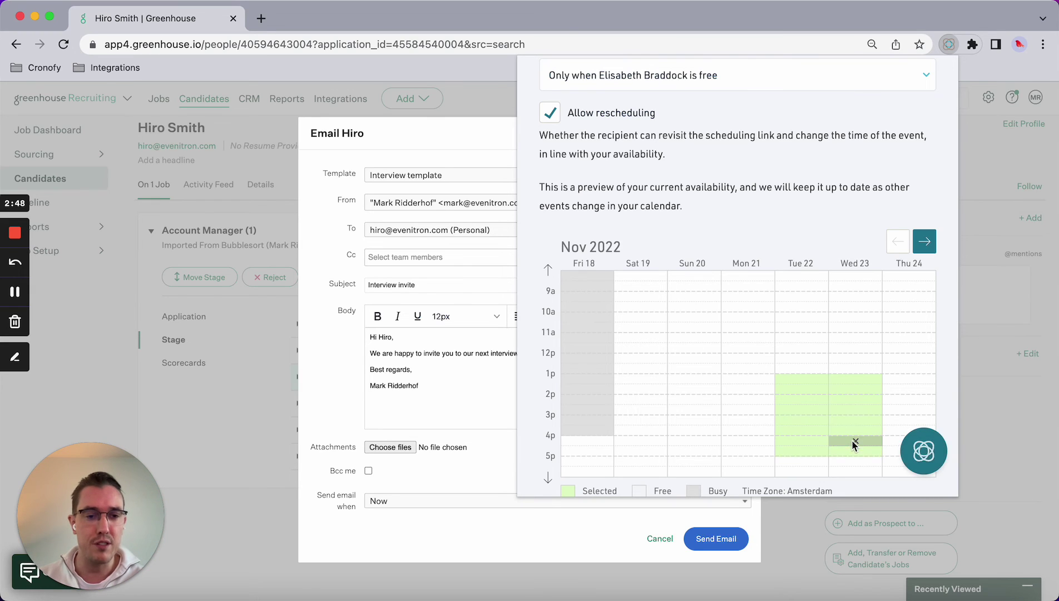
Step: Create the invitation link, copy it, and paste it into the email after "here:"
left_click(910, 450)
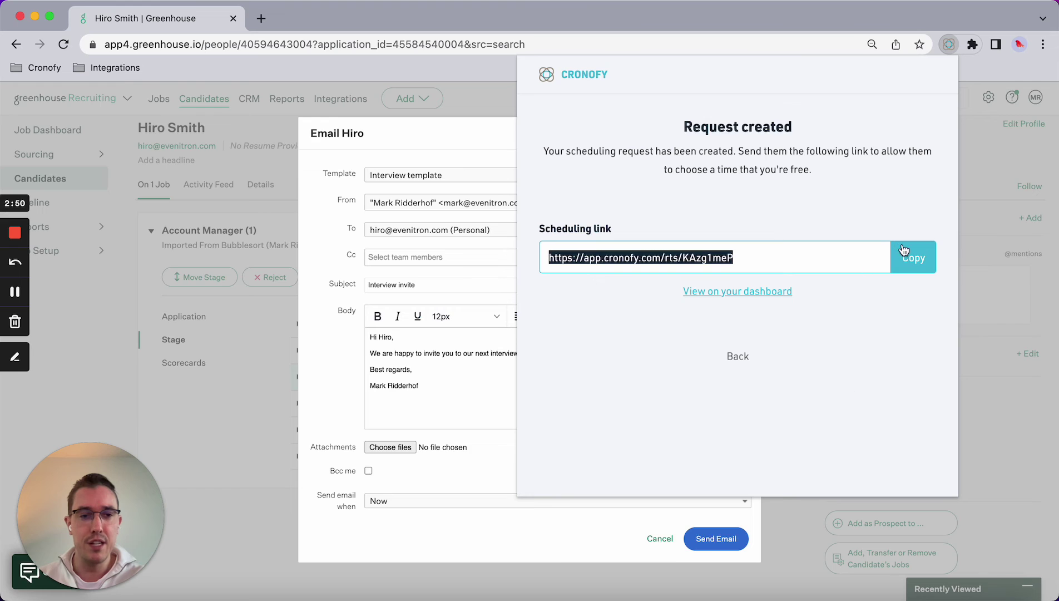
left_click(913, 256)
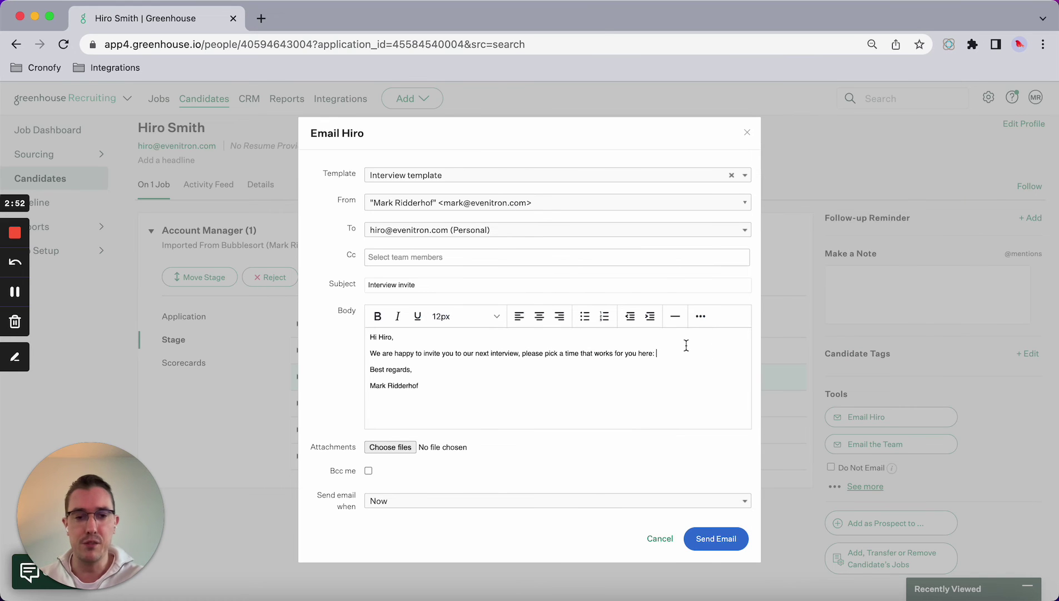
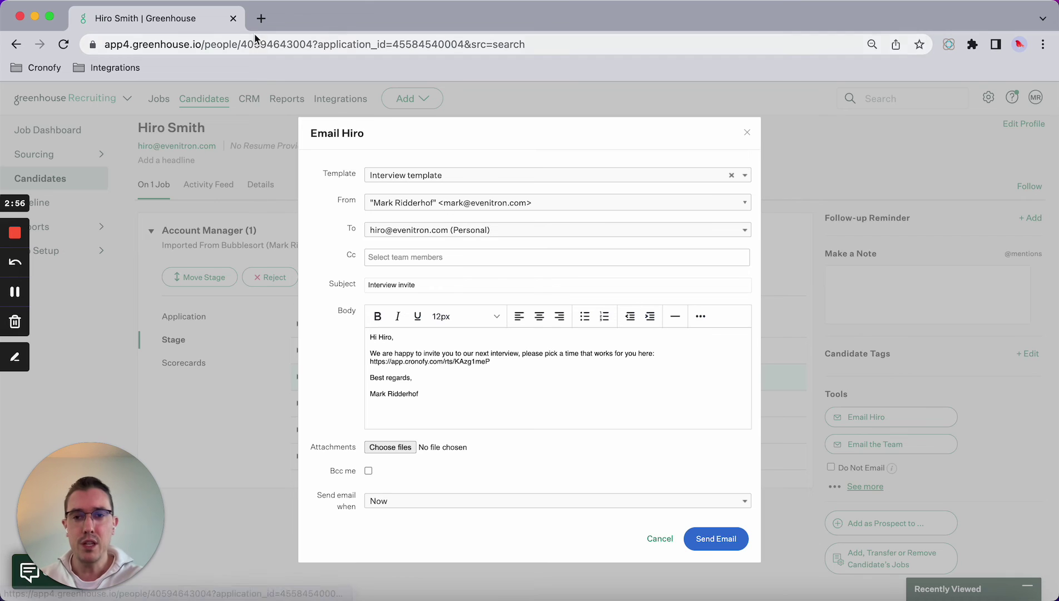
Step: Load the scheduling link in a new tab, showing Tuesday 22 November slots from 13:00–17:00 CET
left_click(261, 18)
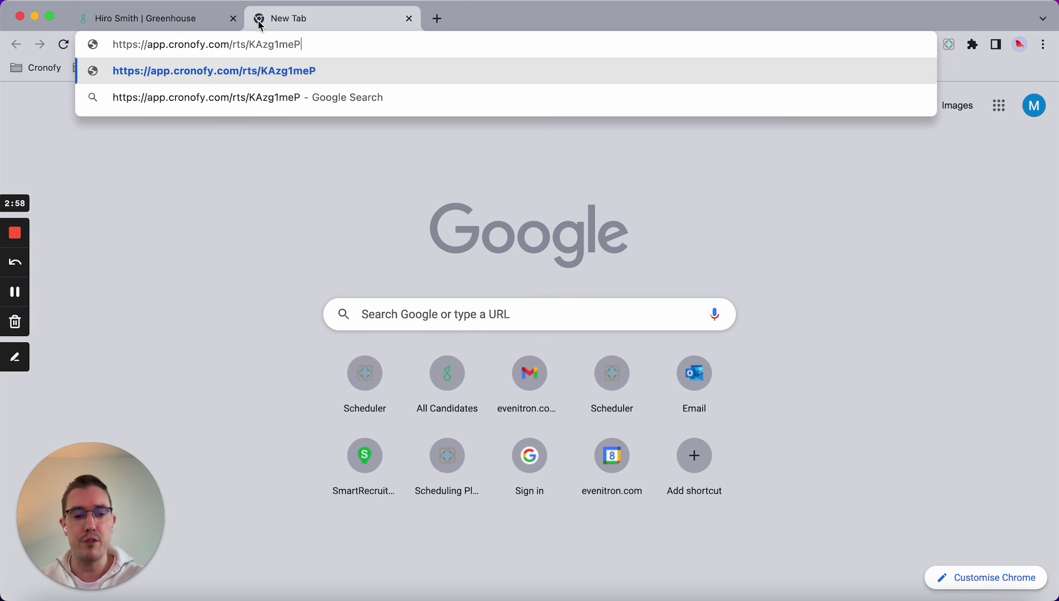
key("Return")
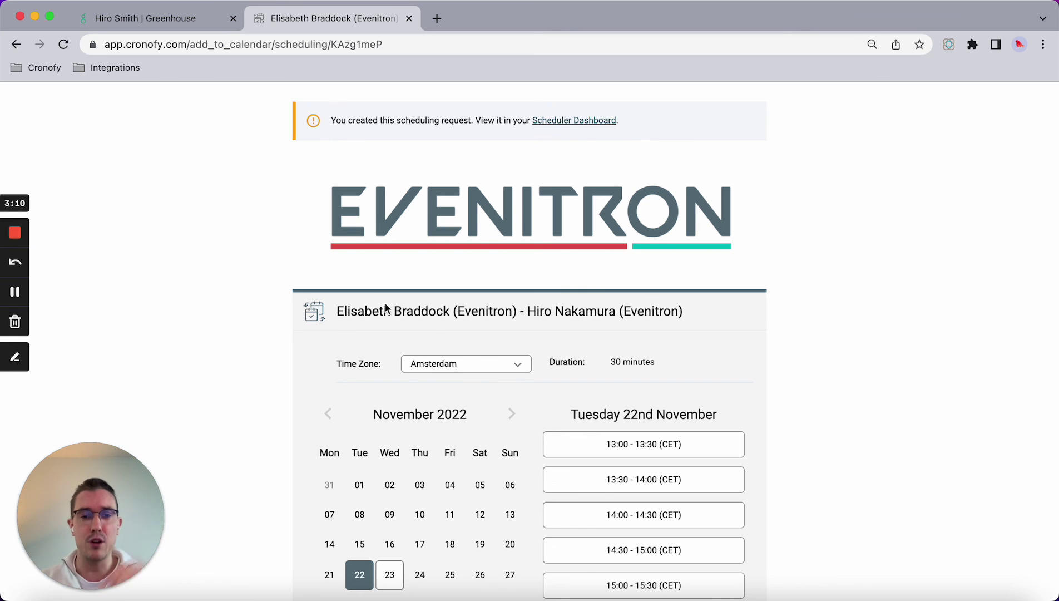
scroll(490, 345, "down", 5)
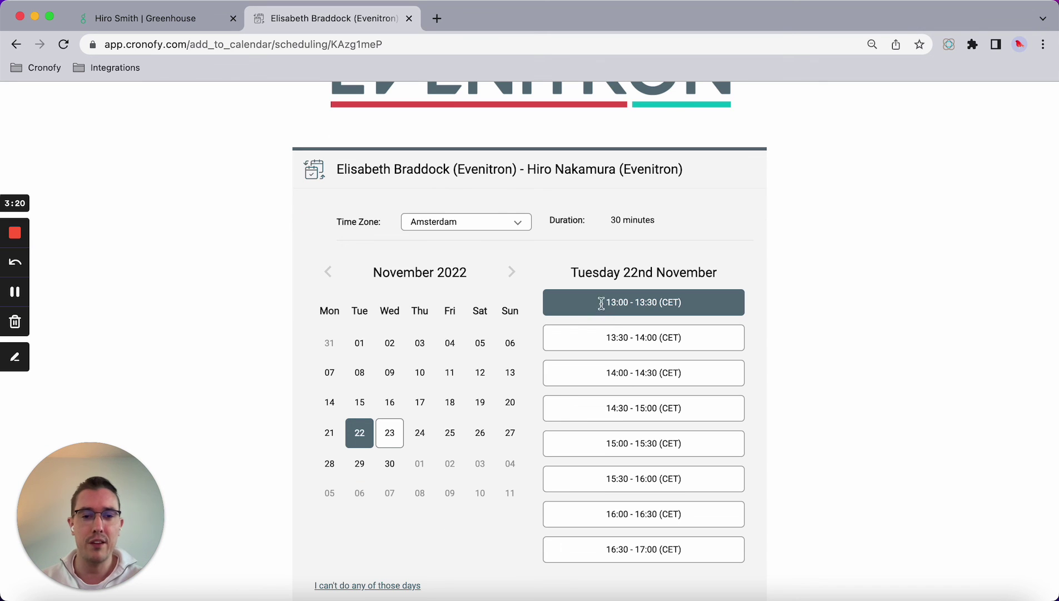
Step: Book and confirm the Tuesday 22 November 13:00–13:30 CET slot
left_click(599, 302)
left_click(609, 351)
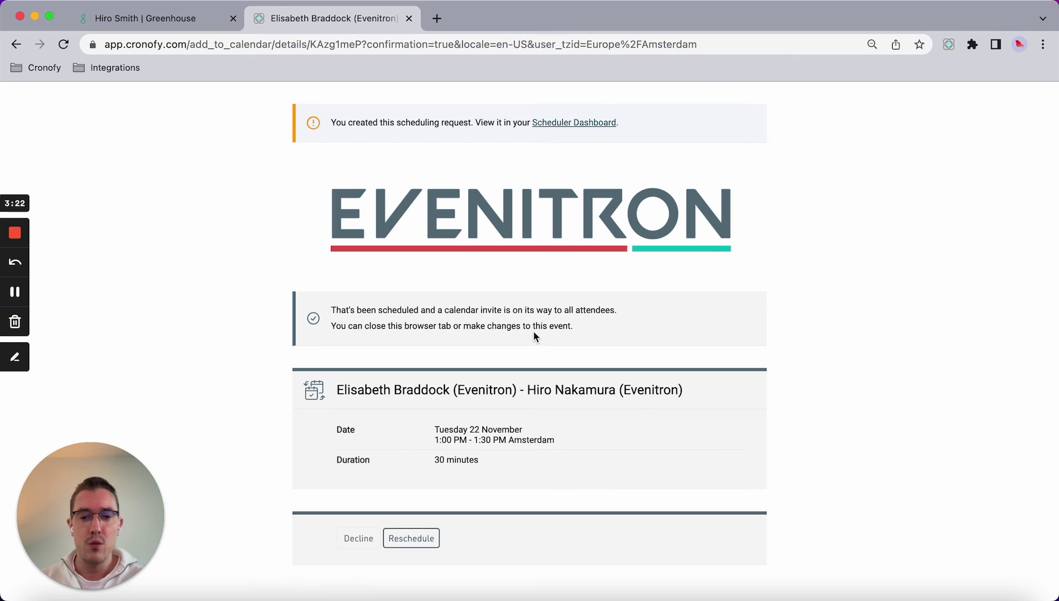